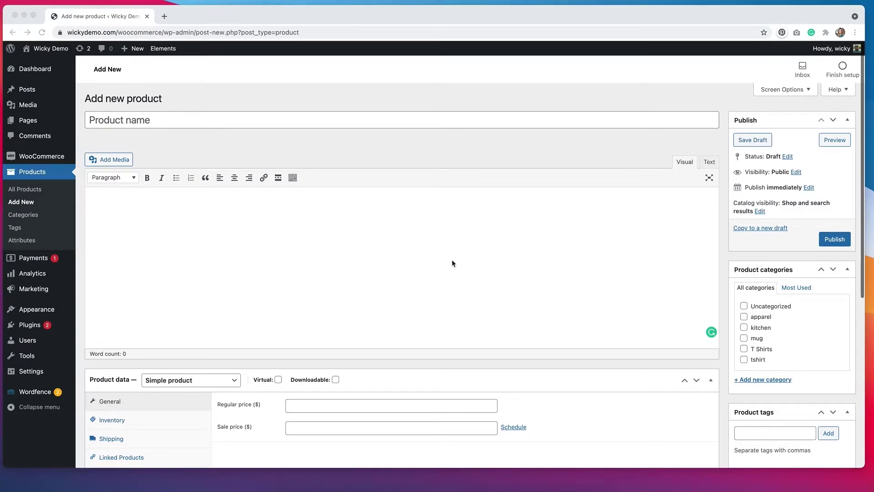
# Scroll down to the Product data box and open the product type dropdown
pyautogui.scroll(-5, 452, 263)
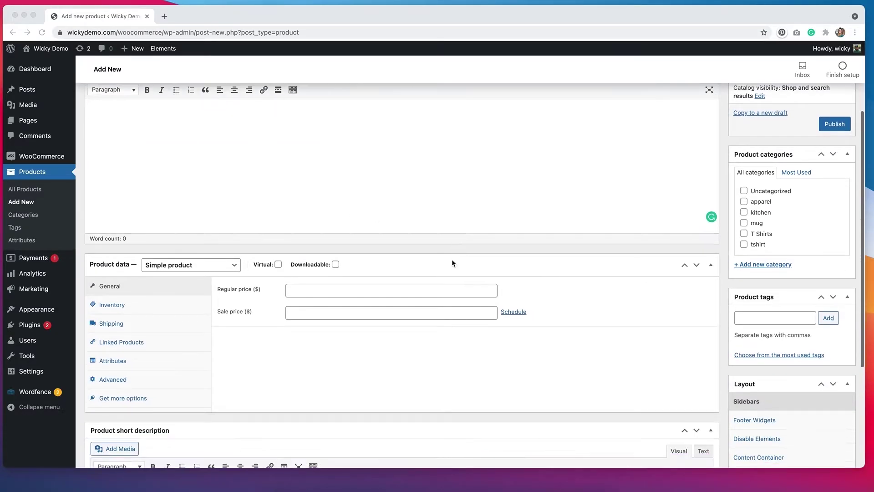
pyautogui.scroll(-1, 452, 262)
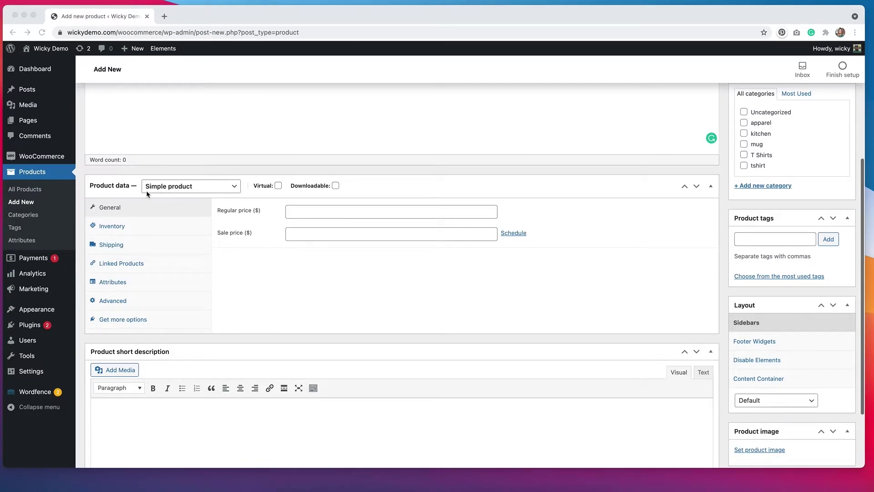
pyautogui.click(185, 188)
pyautogui.click(190, 199)
pyautogui.click(193, 189)
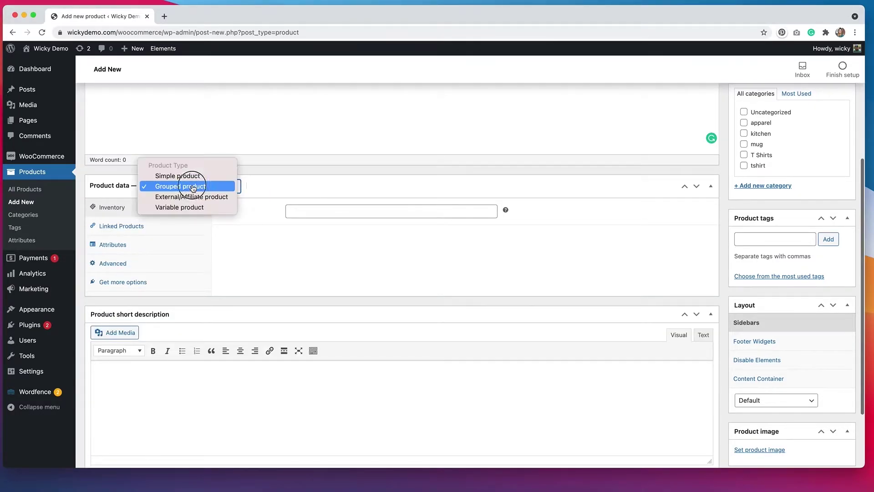
pyautogui.click(194, 199)
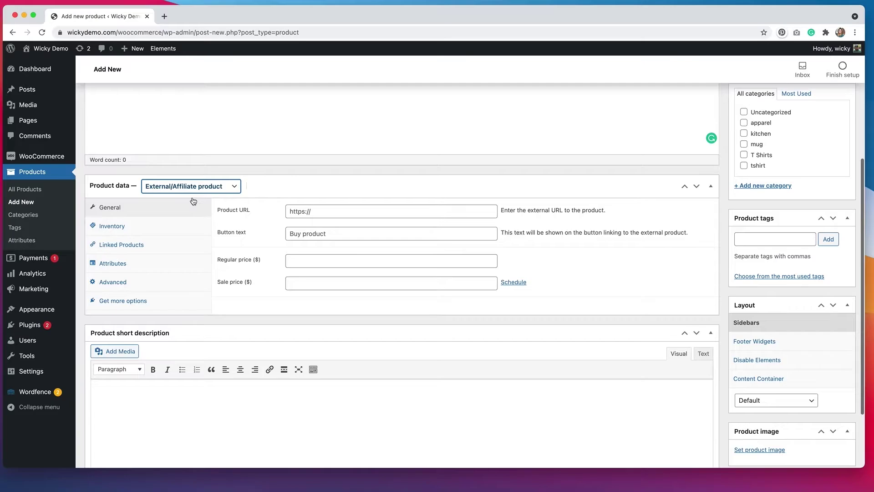
pyautogui.click(193, 188)
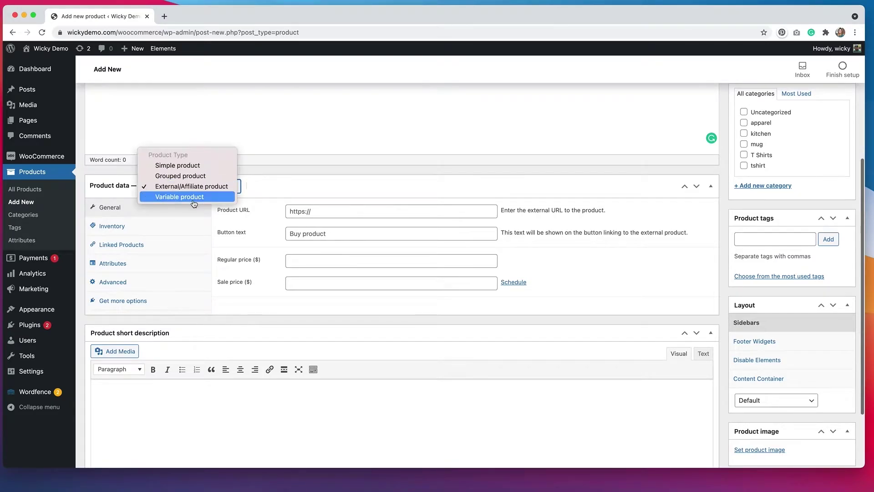
pyautogui.click(195, 197)
pyautogui.click(195, 188)
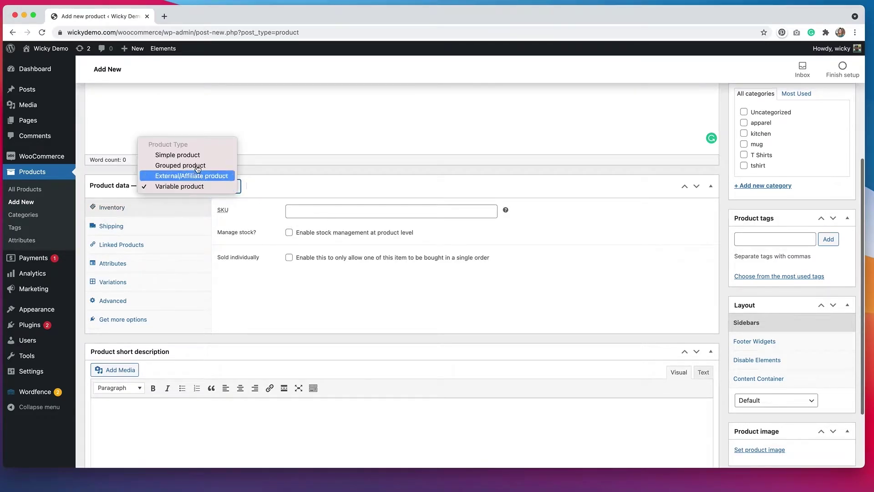
pyautogui.click(199, 154)
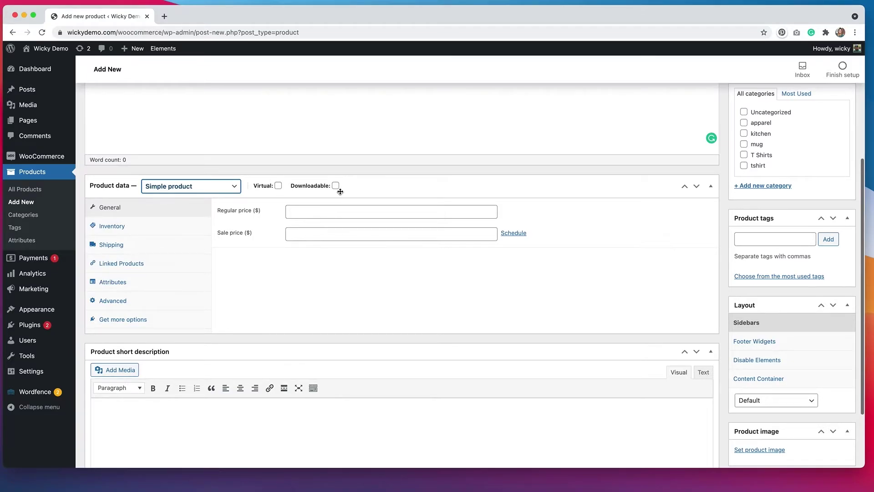
# Tick Virtual and Downloadable on the simple product, then untick Virtual again
pyautogui.click(278, 185)
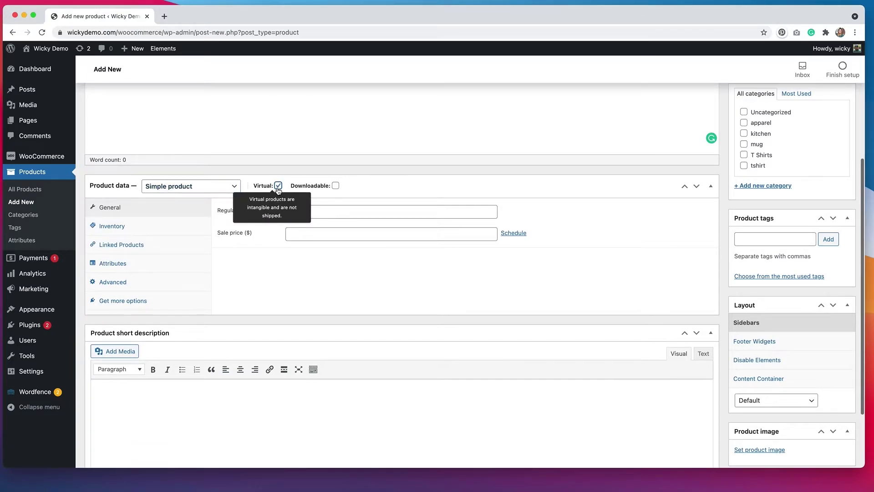
pyautogui.moveTo(280, 190)
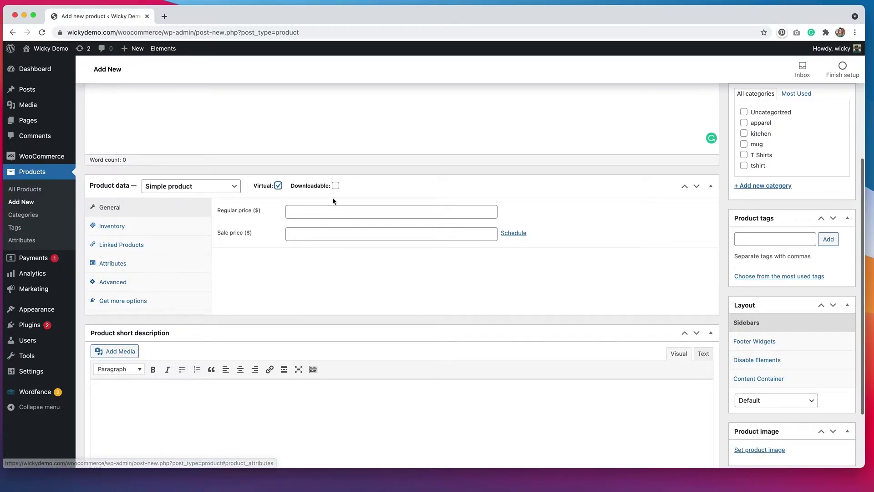
pyautogui.click(336, 185)
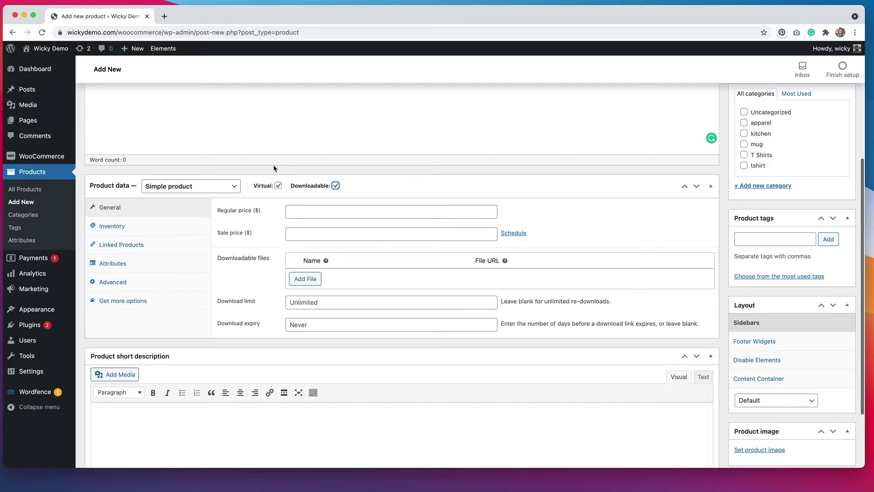
pyautogui.click(278, 185)
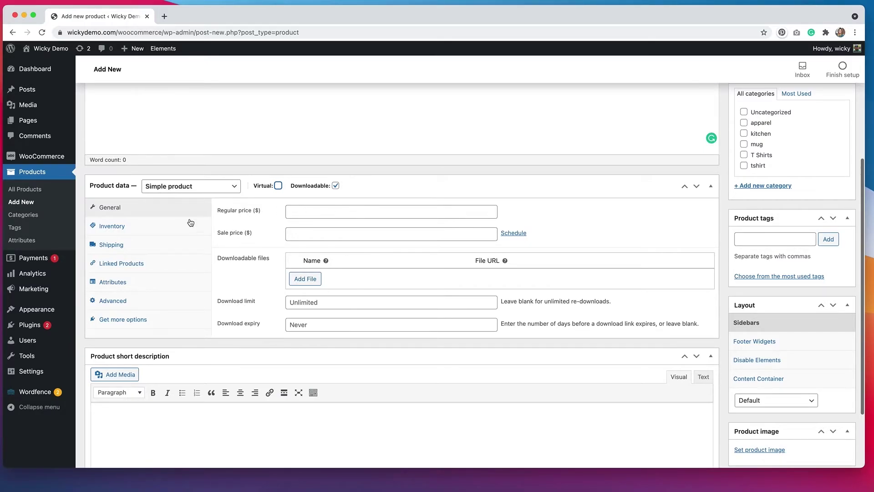
# Browse the Inventory, Shipping, Linked Products, Attributes and Advanced tabs, then return to General
pyautogui.click(154, 224)
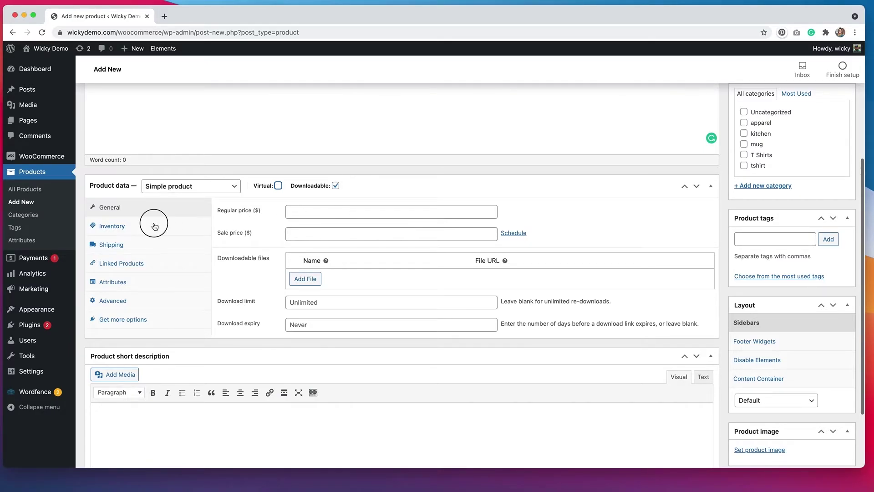
pyautogui.click(155, 249)
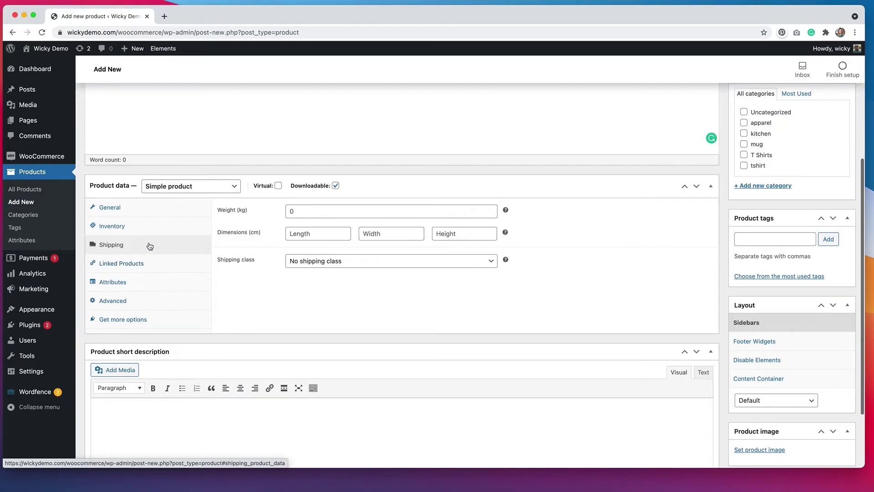
pyautogui.click(152, 263)
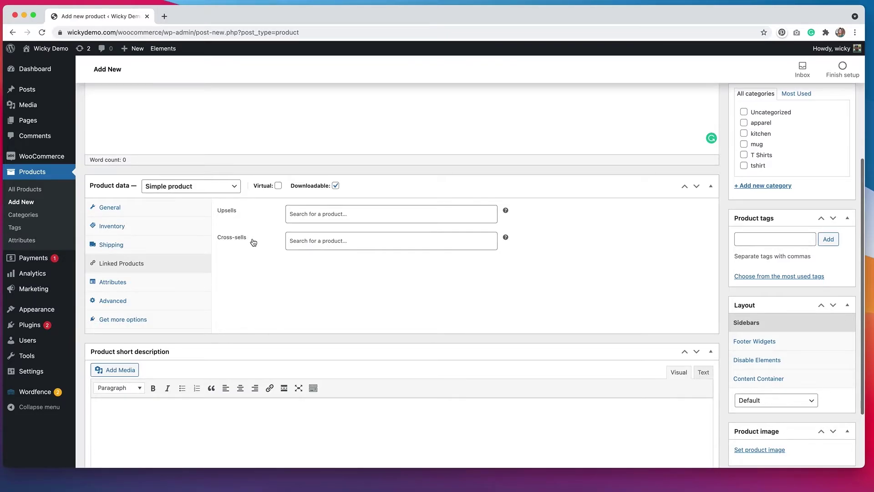
pyautogui.click(150, 282)
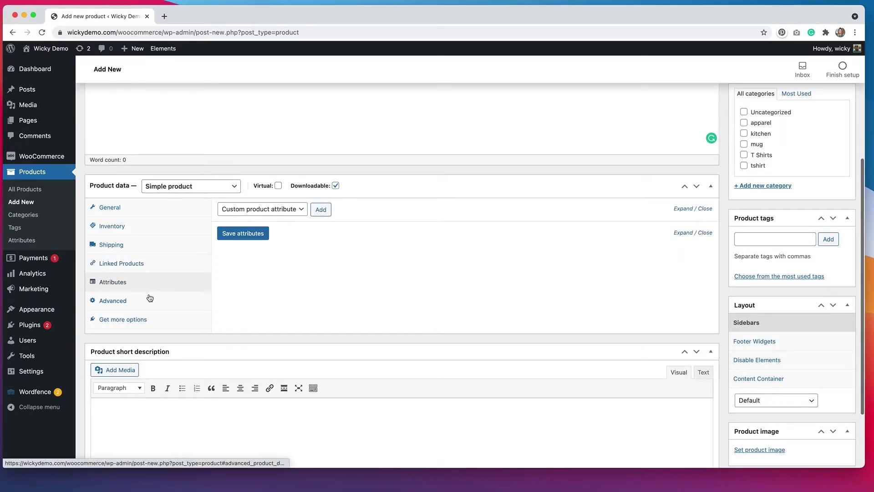
pyautogui.click(148, 303)
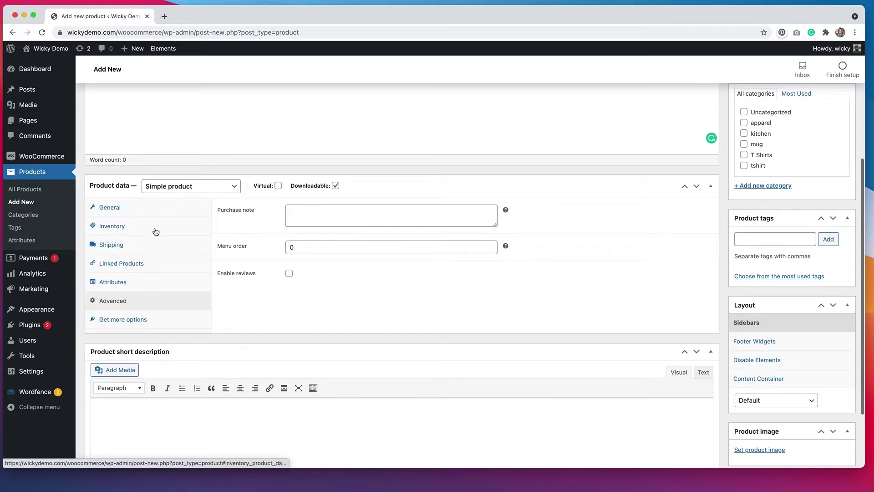
pyautogui.click(158, 209)
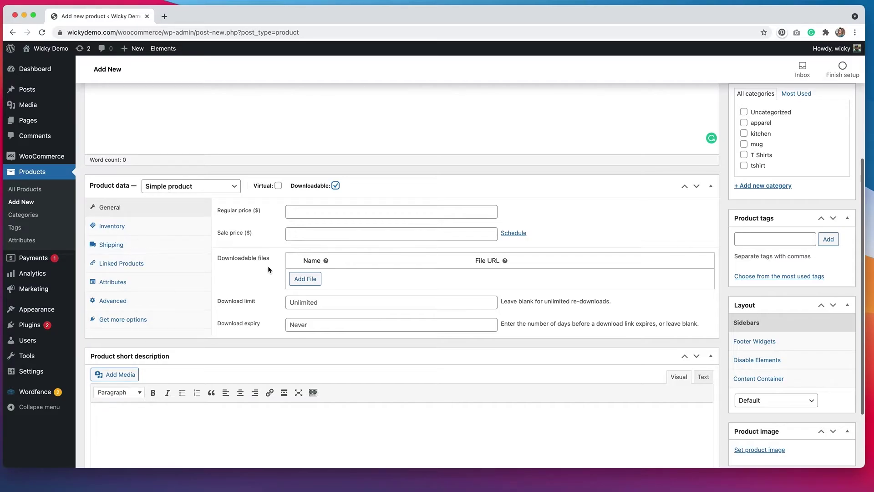
# Add a blank downloadable file row and bring up its Choose file media dialog
pyautogui.click(312, 284)
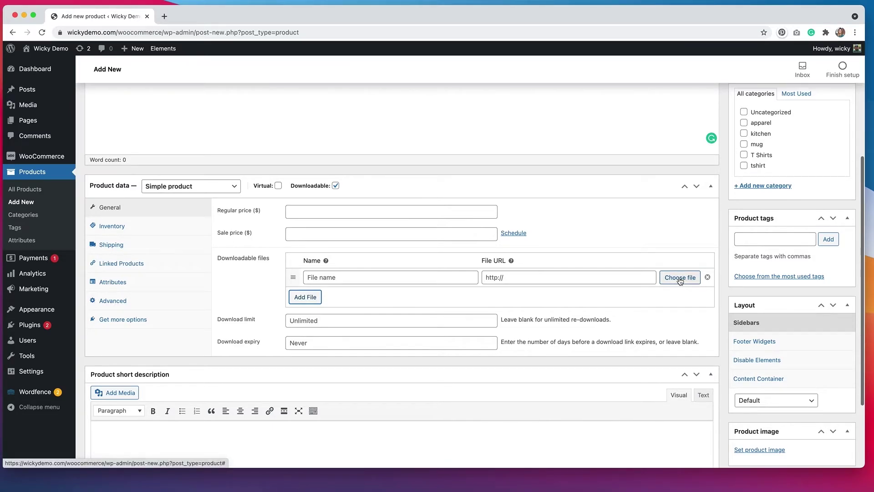
pyautogui.click(681, 279)
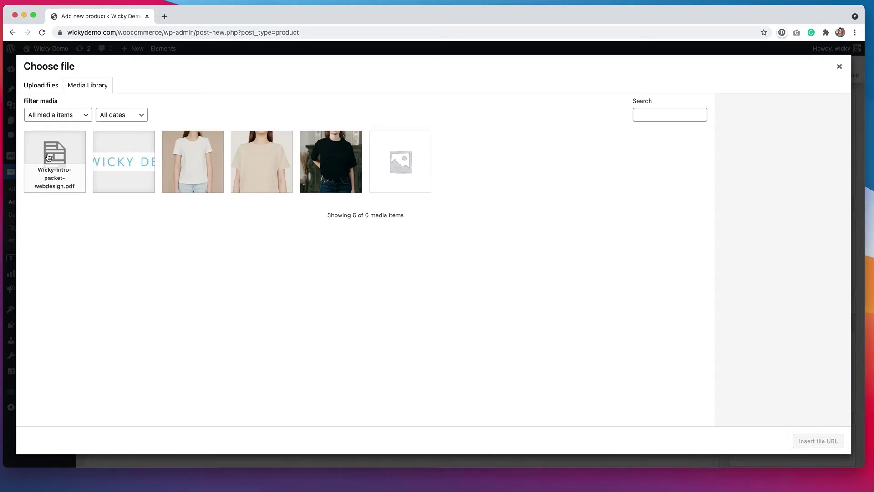
# Insert Wicky-intro-packet-webdesign.pdf from the Media Library as the downloadable file's URL
pyautogui.click(47, 87)
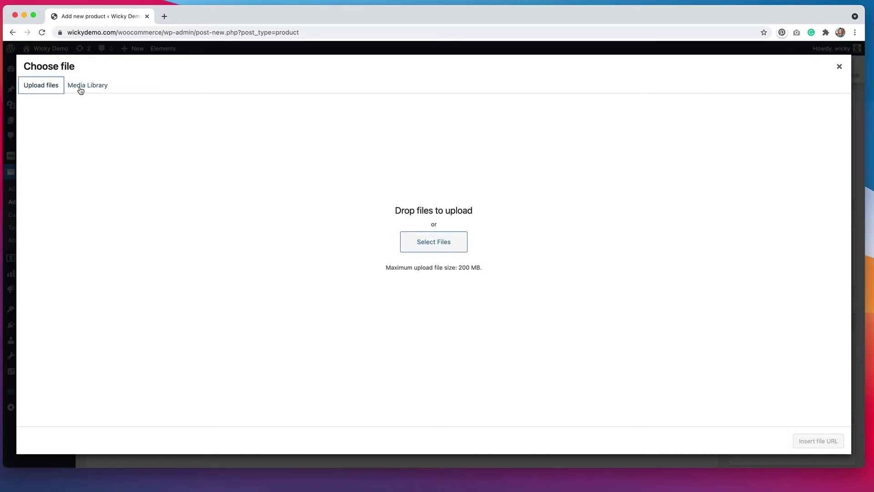
pyautogui.click(84, 86)
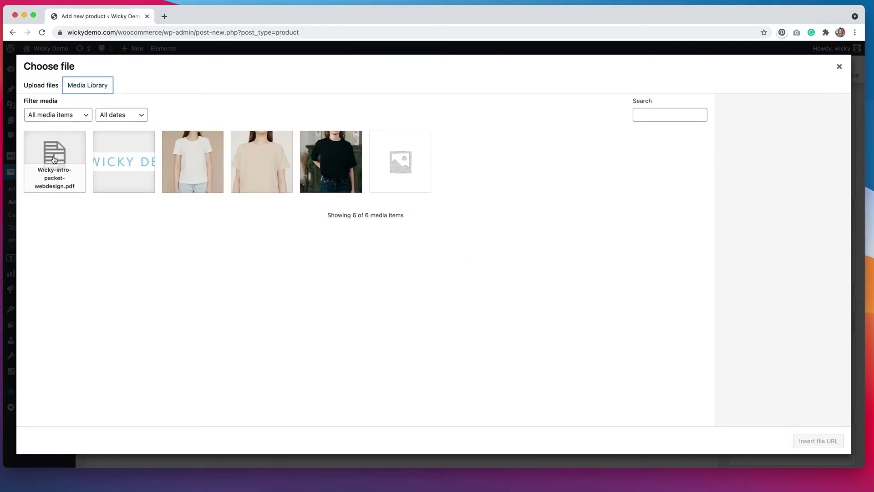
pyautogui.click(53, 162)
pyautogui.click(838, 450)
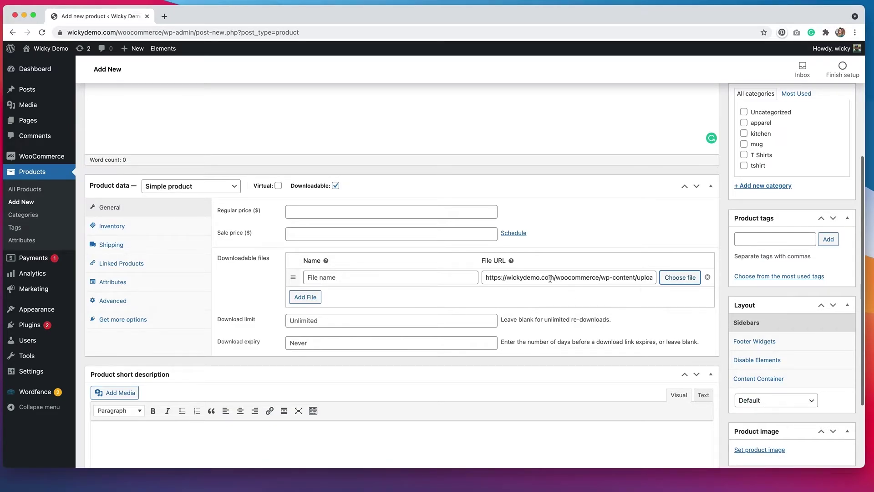
# Name the downloadable file 'Downloadable Product' and start raising the download limit
pyautogui.click(442, 277)
pyautogui.write('Do')
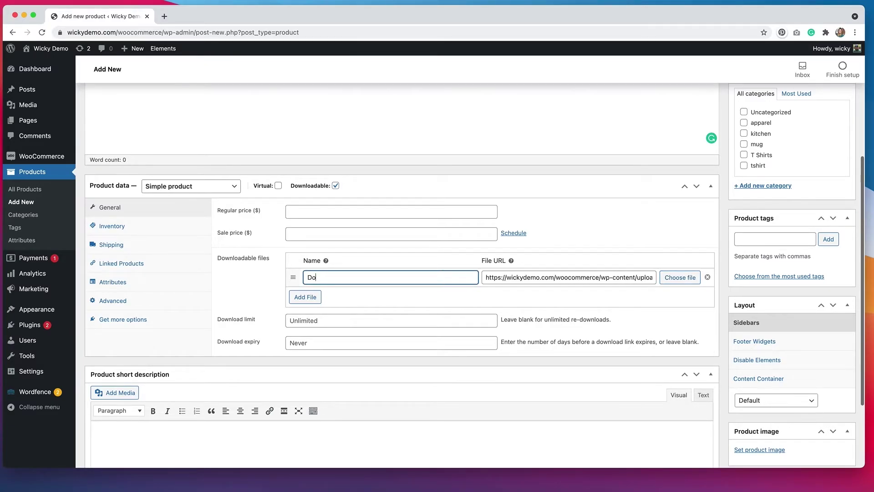
pyautogui.write('wnloadable Product')
pyautogui.click(292, 321)
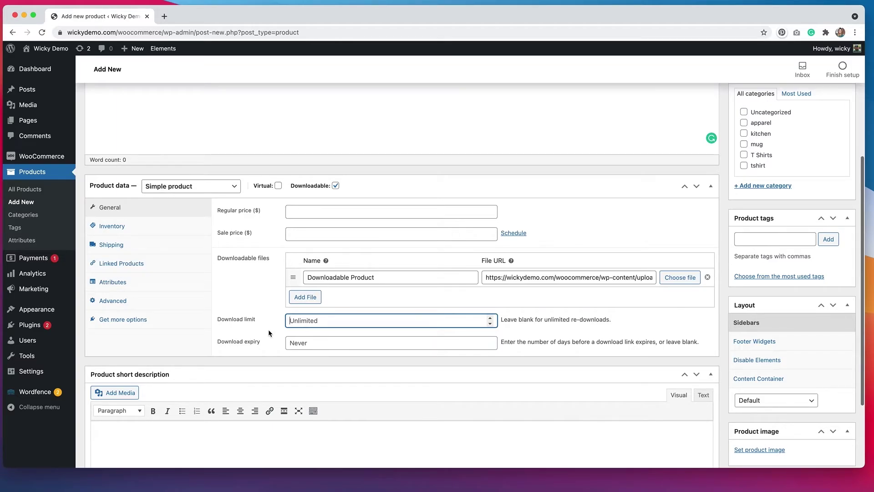
pyautogui.click(491, 318)
# Set the download limit back to 0 and raise the download expiry to 3 days
pyautogui.click(490, 319)
pyautogui.click(491, 319)
pyautogui.click(491, 324)
pyautogui.click(491, 324)
pyautogui.click(491, 324)
pyautogui.click(490, 340)
pyautogui.click(491, 340)
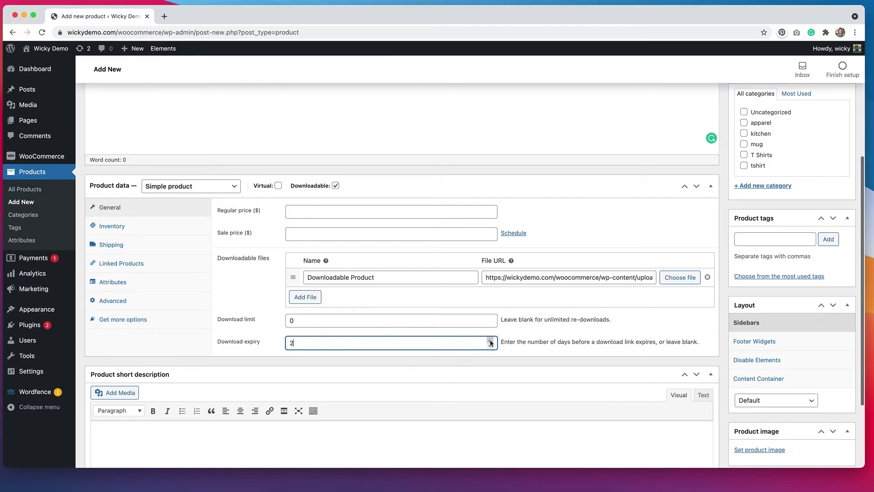
pyautogui.click(490, 340)
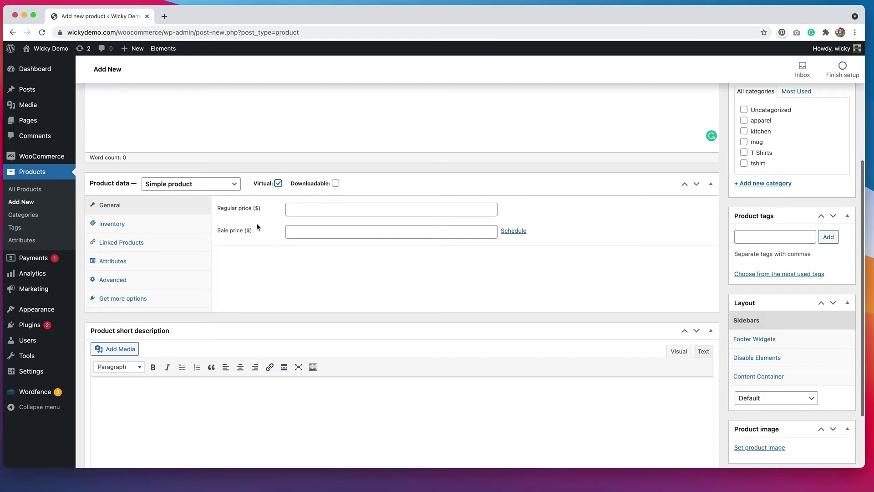
pyautogui.scroll(1, 257, 226)
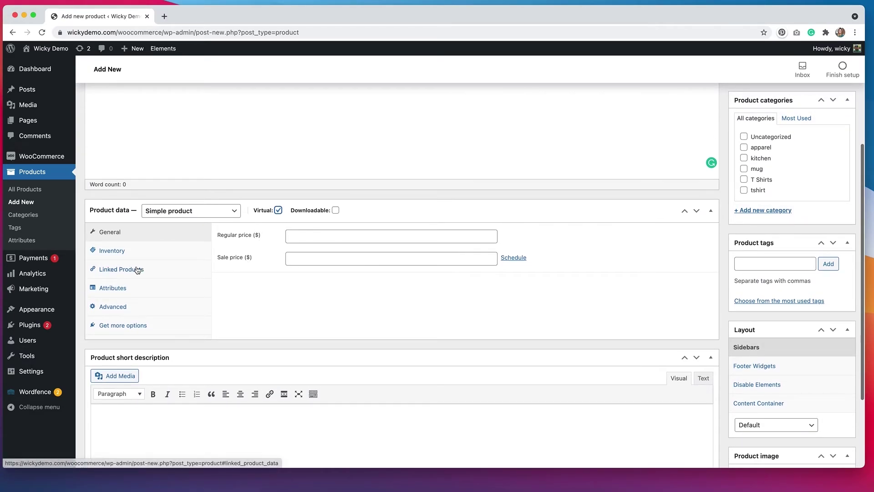
pyautogui.click(149, 250)
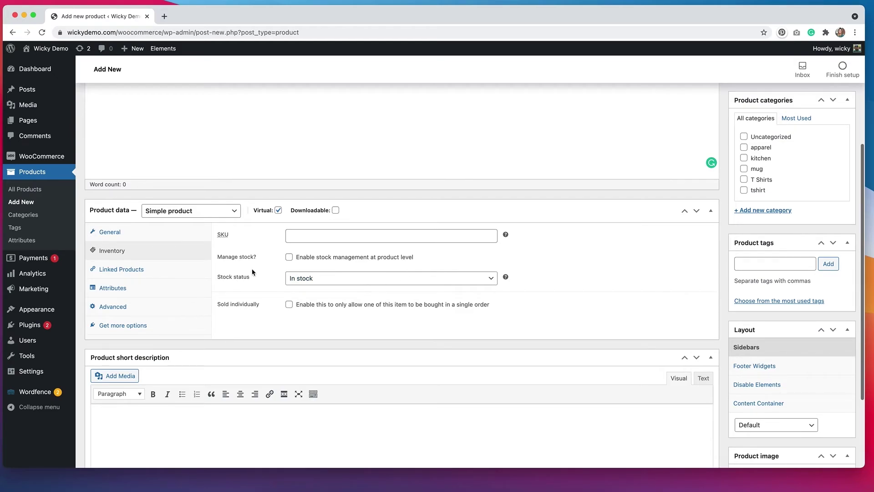
pyautogui.click(184, 274)
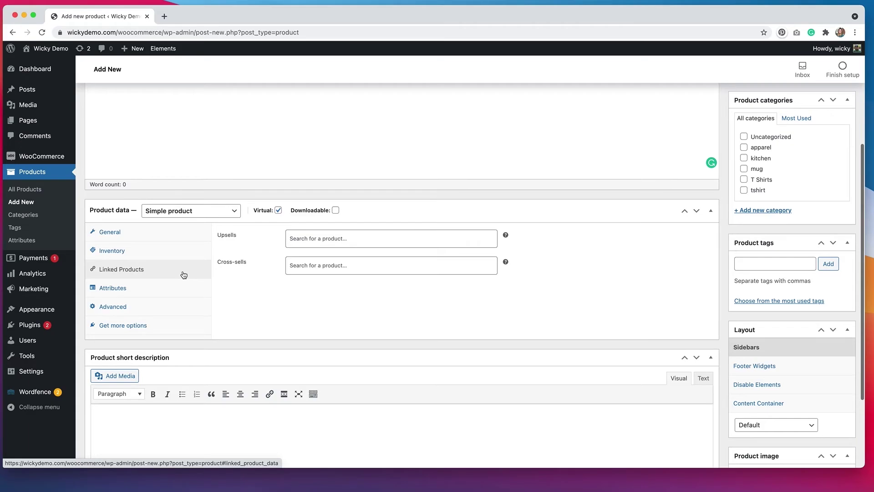
pyautogui.click(169, 293)
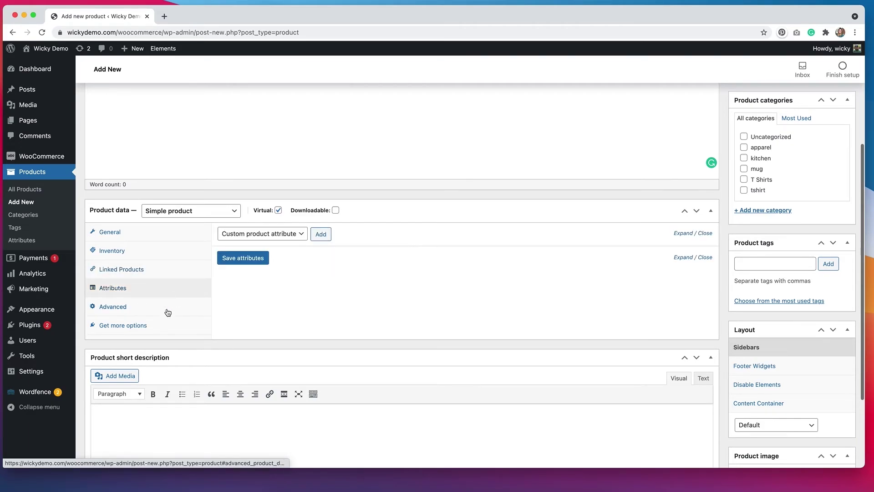
pyautogui.click(168, 313)
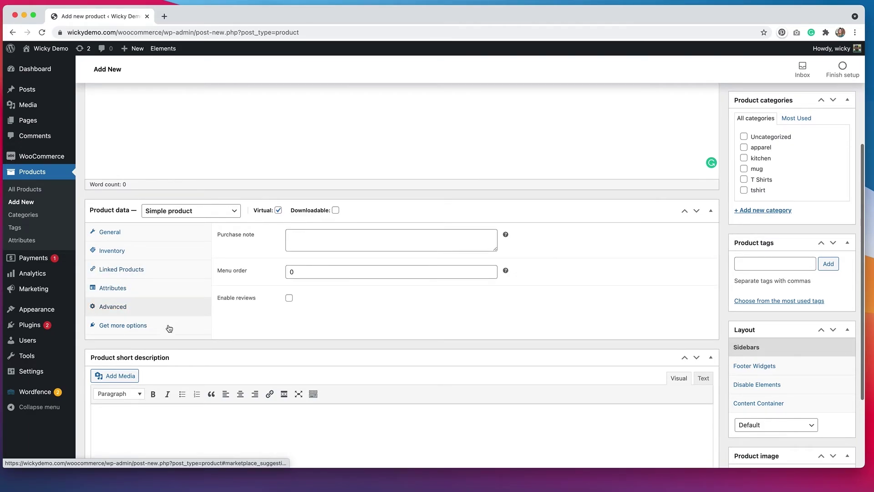
pyautogui.click(170, 328)
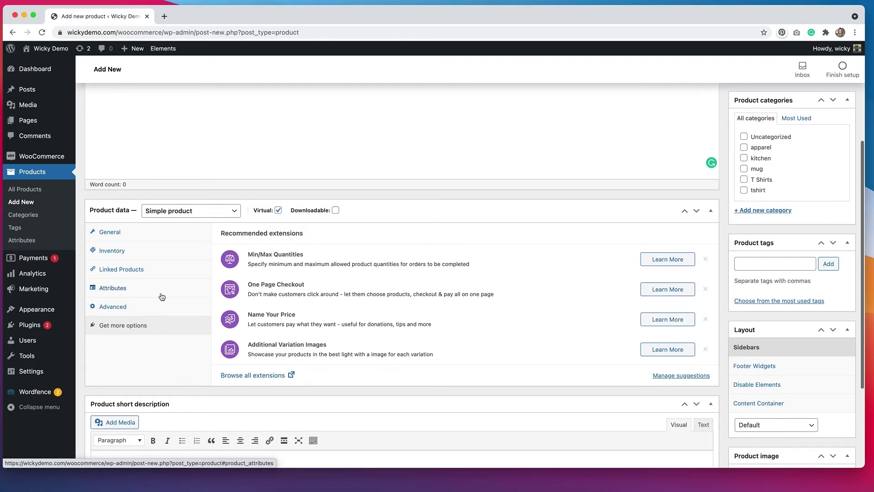
pyautogui.click(143, 235)
pyautogui.scroll(-3, 486, 335)
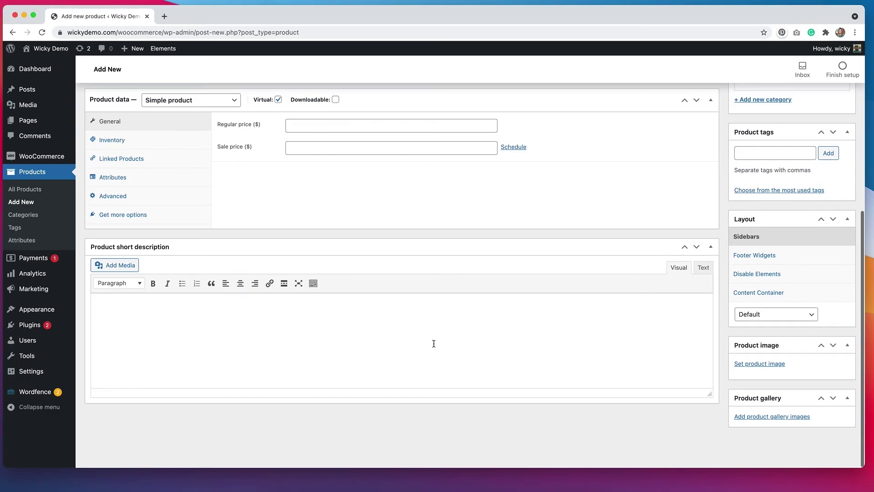
pyautogui.scroll(6, 709, 256)
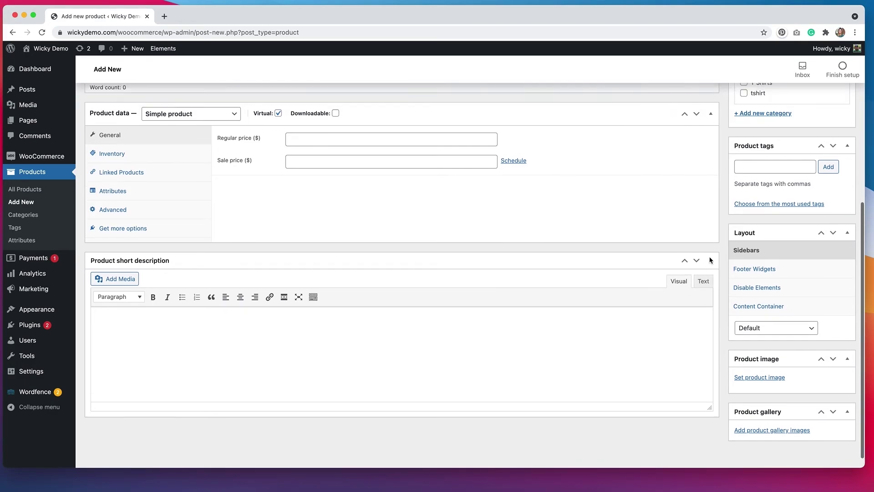
pyautogui.scroll(1, 709, 257)
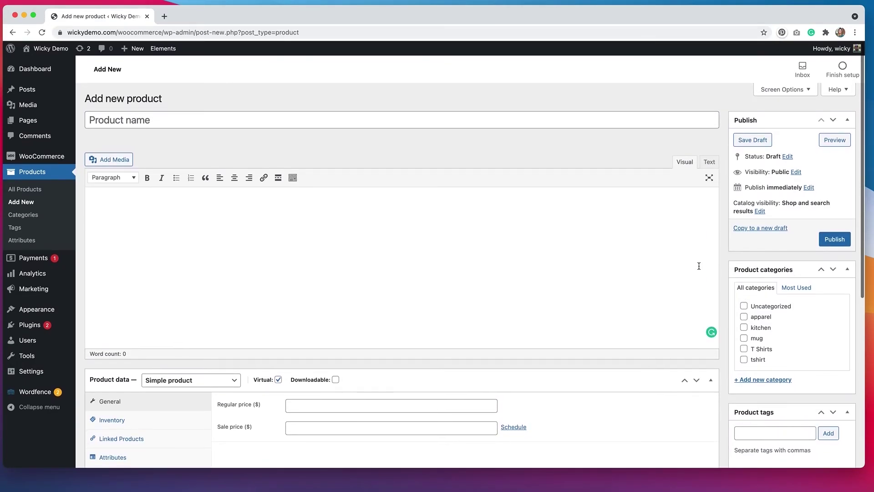
pyautogui.scroll(-3, 816, 321)
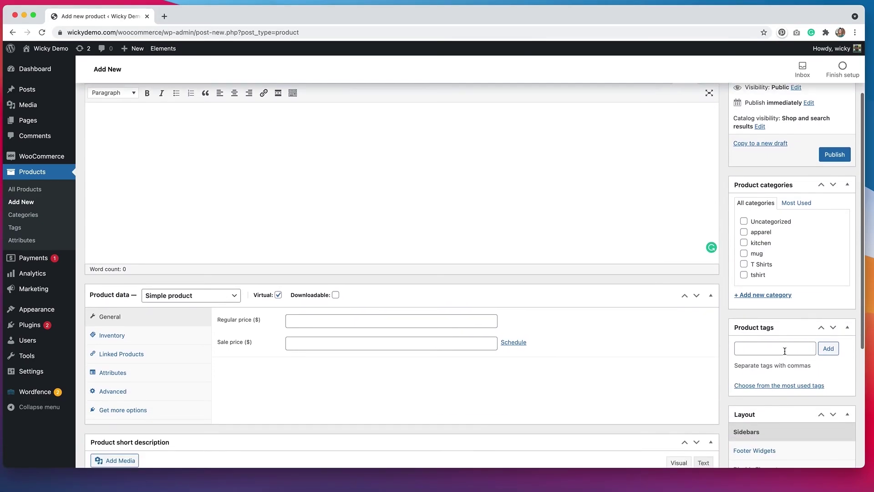
pyautogui.scroll(-3, 785, 352)
pyautogui.scroll(-4, 785, 352)
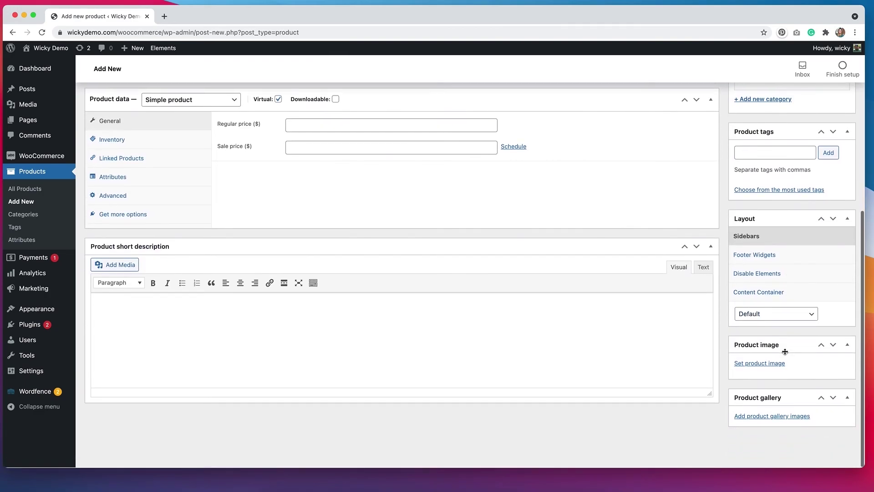